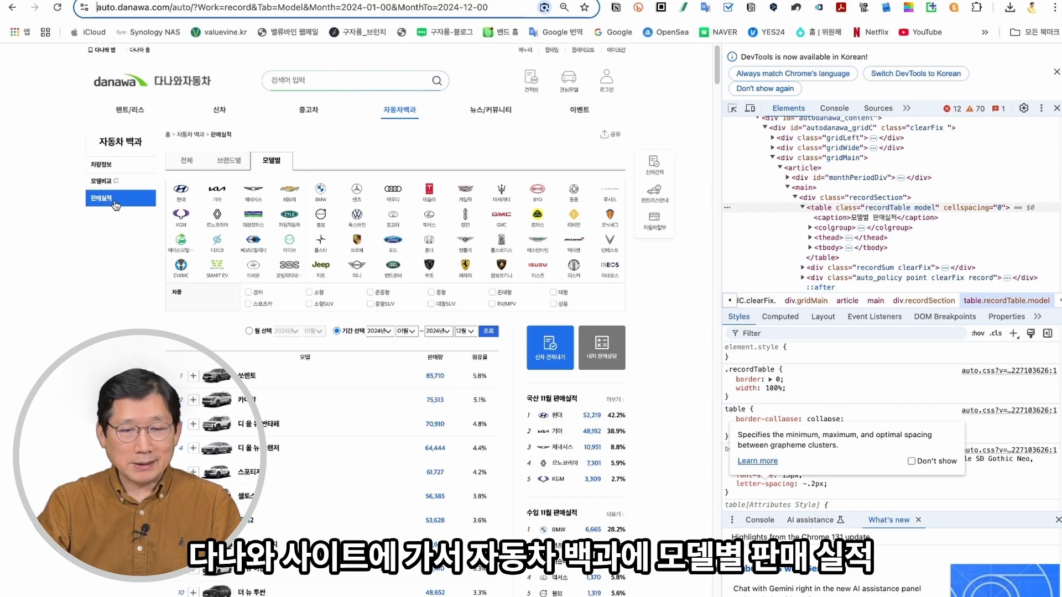
Inspect the header row of the Danawa model sales table (모델별 판매실적) in the browser's developer tools
scroll(396, 389, "down", 1)
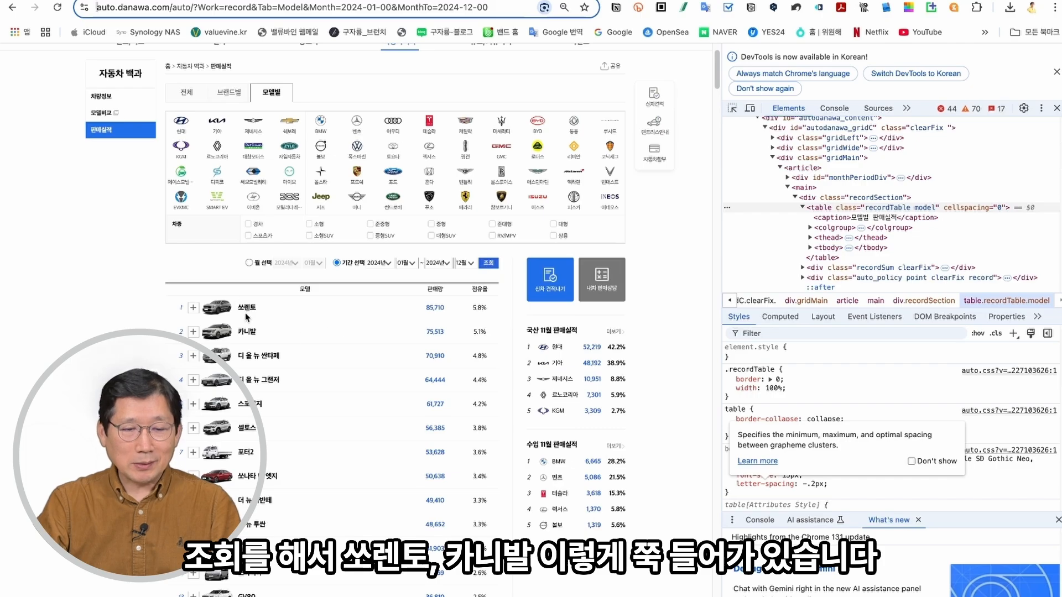
left_click_drag(441, 275, 504, 578)
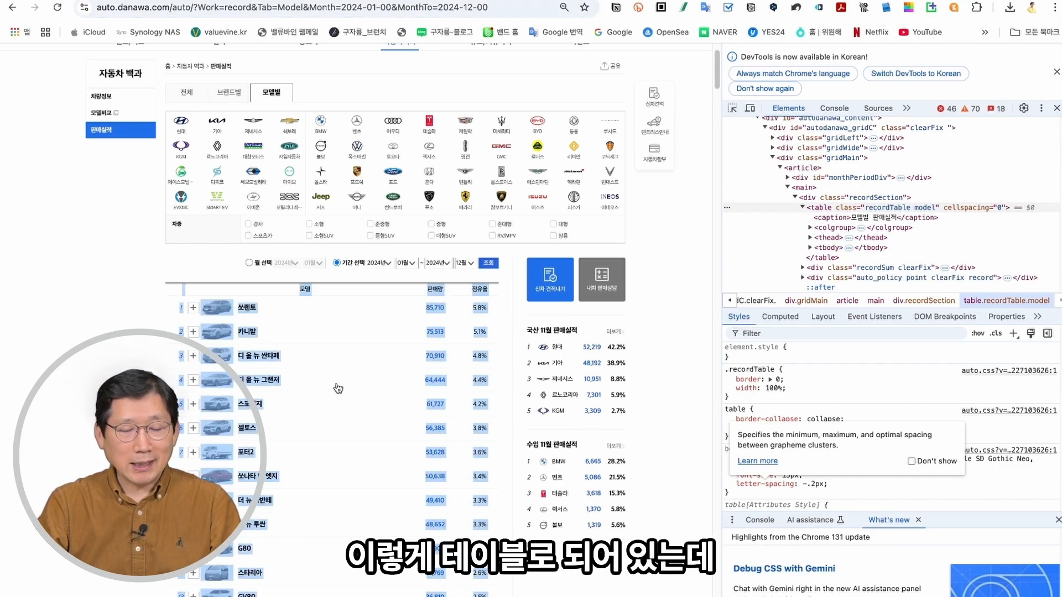
left_click(271, 295)
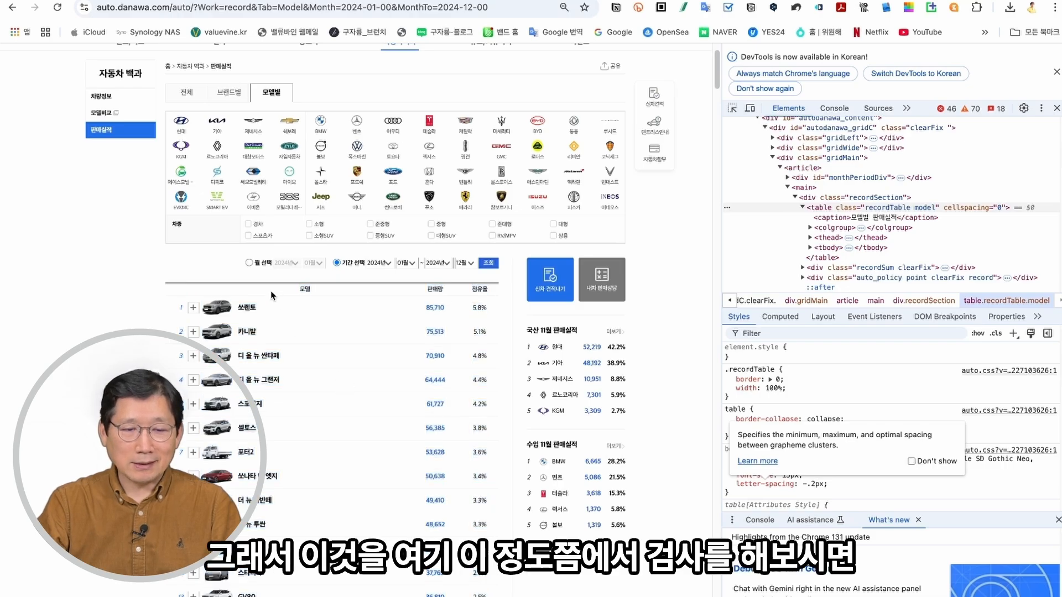
right_click(361, 288)
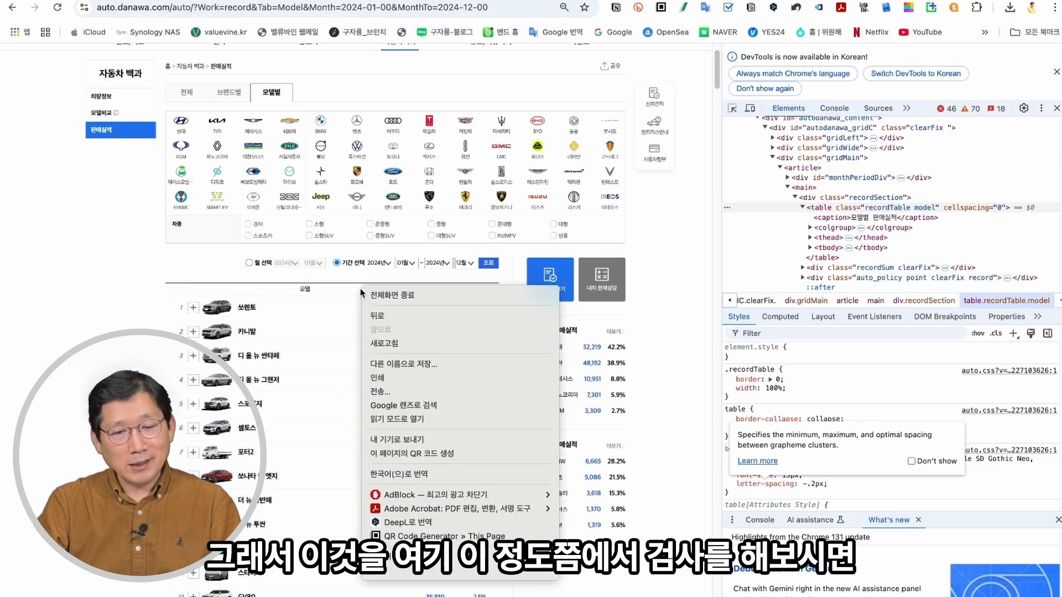
left_click(398, 575)
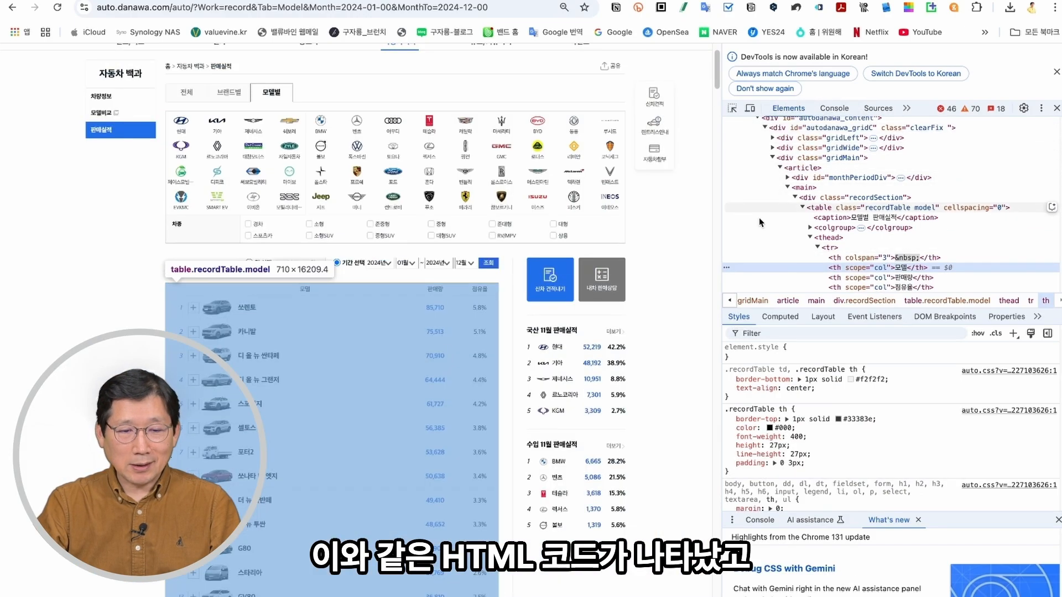
Copy the whole "recordTable model" table element from the page's HTML
left_click(852, 208)
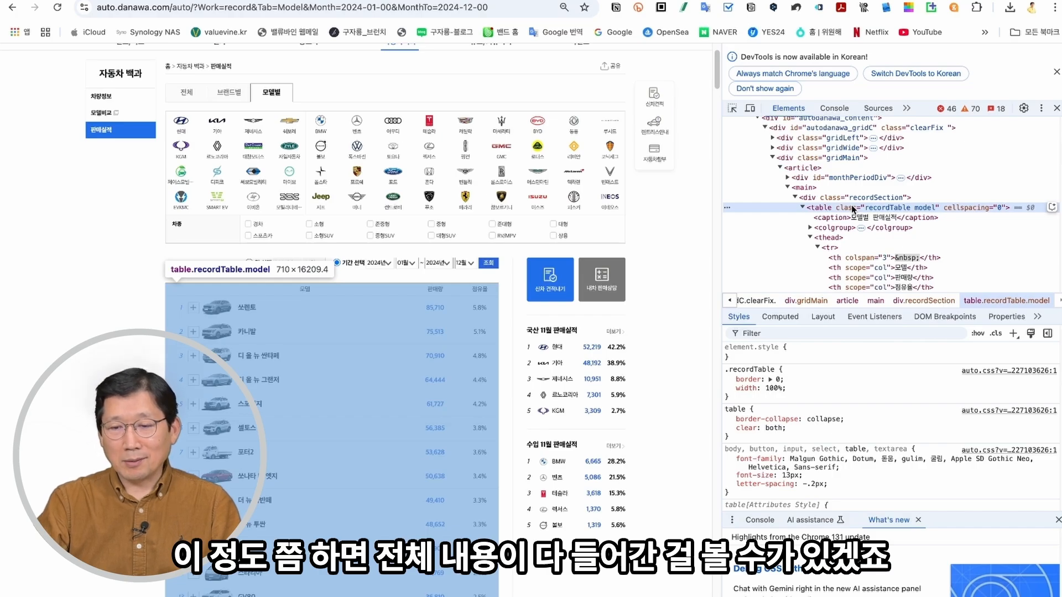
right_click(851, 204)
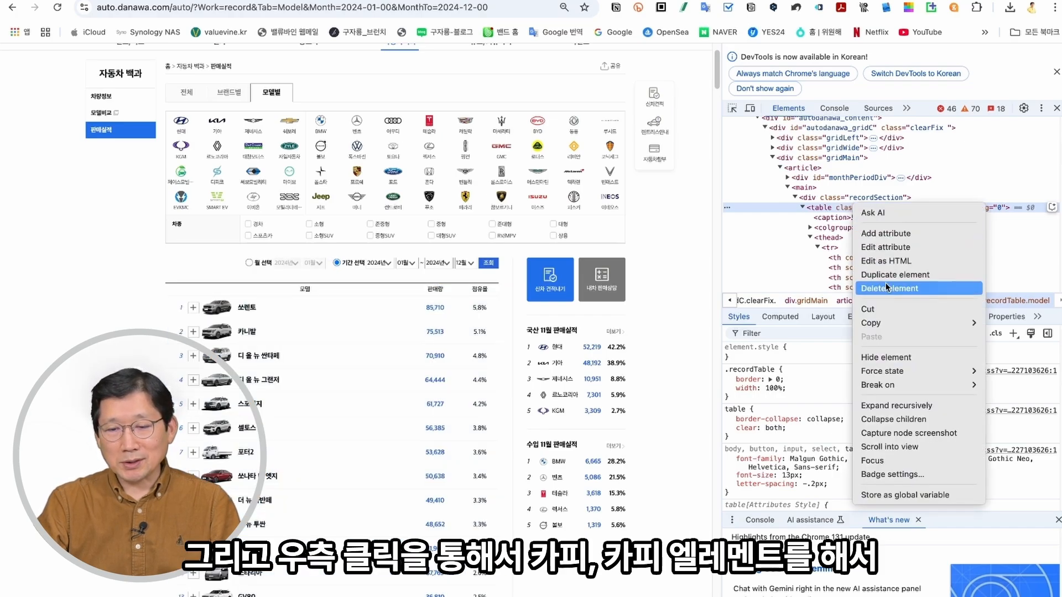
mouse_move(891, 319)
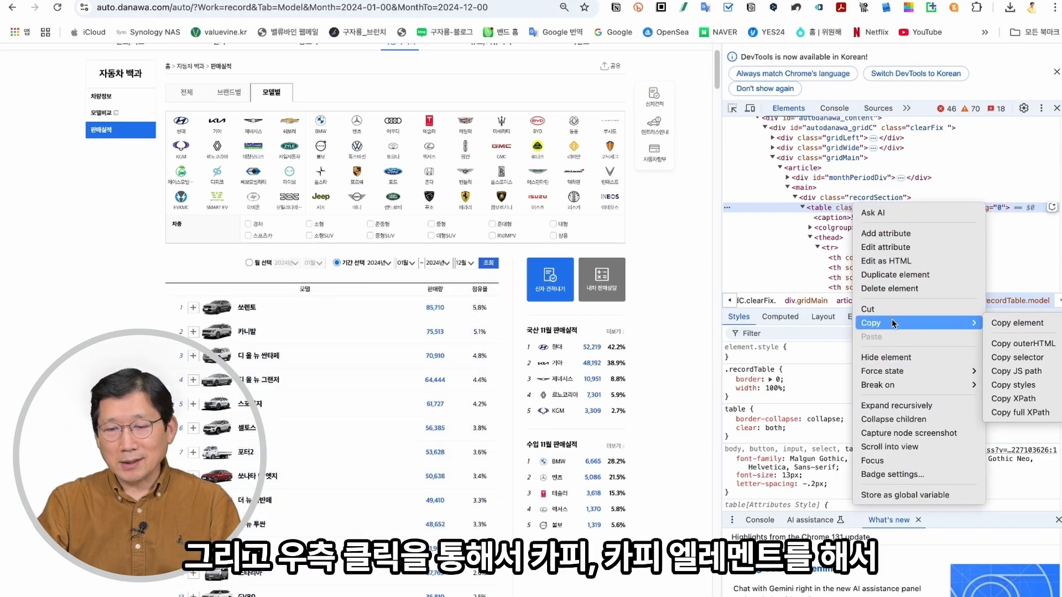
left_click(1018, 323)
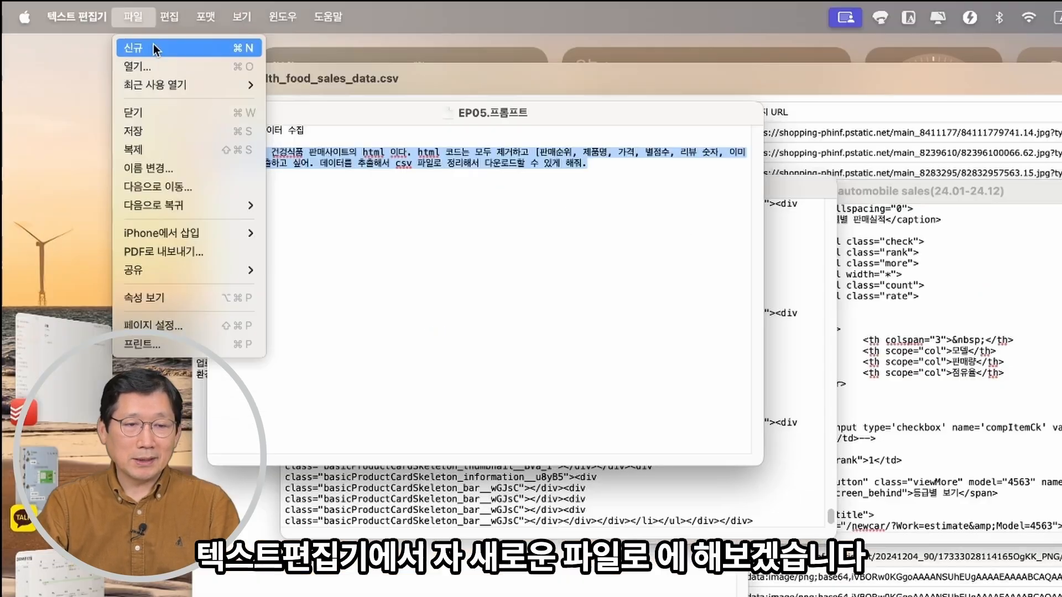
Switch to TextEdit, paste the copied table HTML into a new document, and save the document
left_click(154, 44)
right_click(594, 389)
left_click(595, 422)
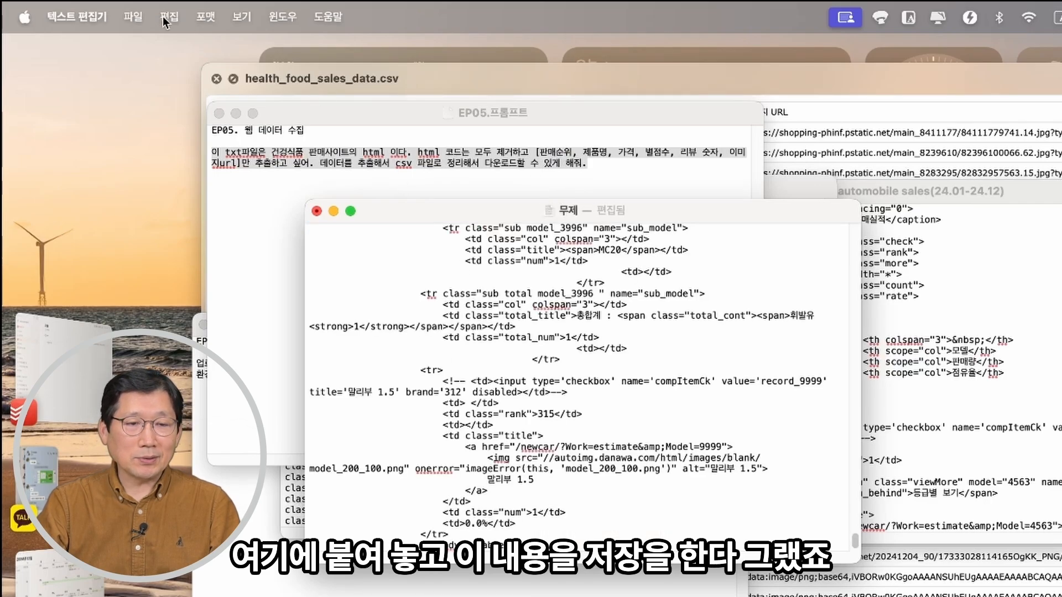
left_click(124, 15)
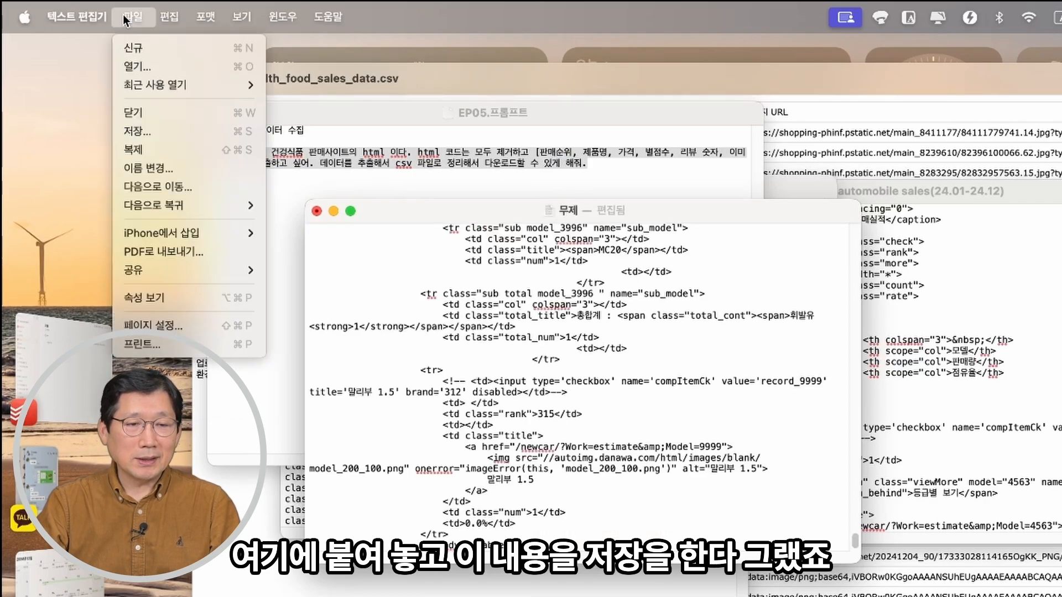
left_click(145, 129)
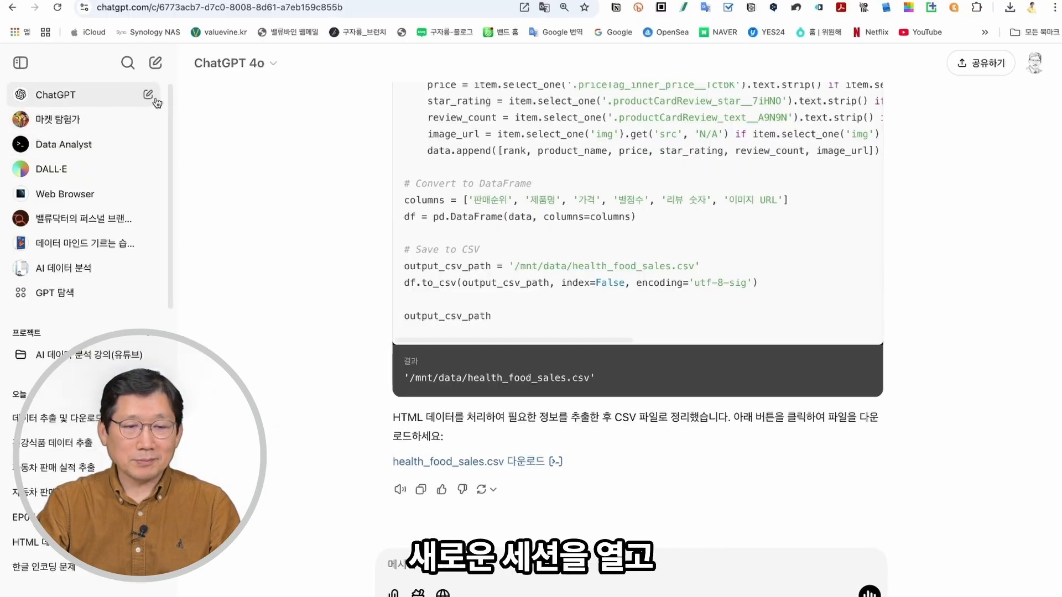
Switch to ChatGPT, start a new chat and attach the file automobile sales(24.01-24.12)url.txt from the EP05 folder
left_click(156, 101)
left_click(375, 352)
left_click(446, 464)
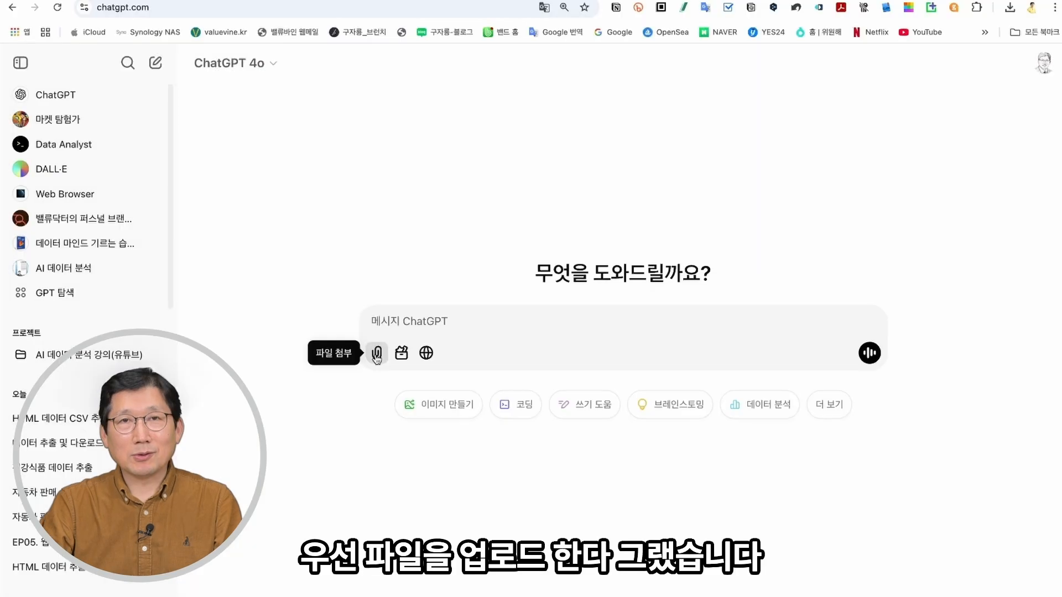
left_click(375, 352)
left_click(437, 466)
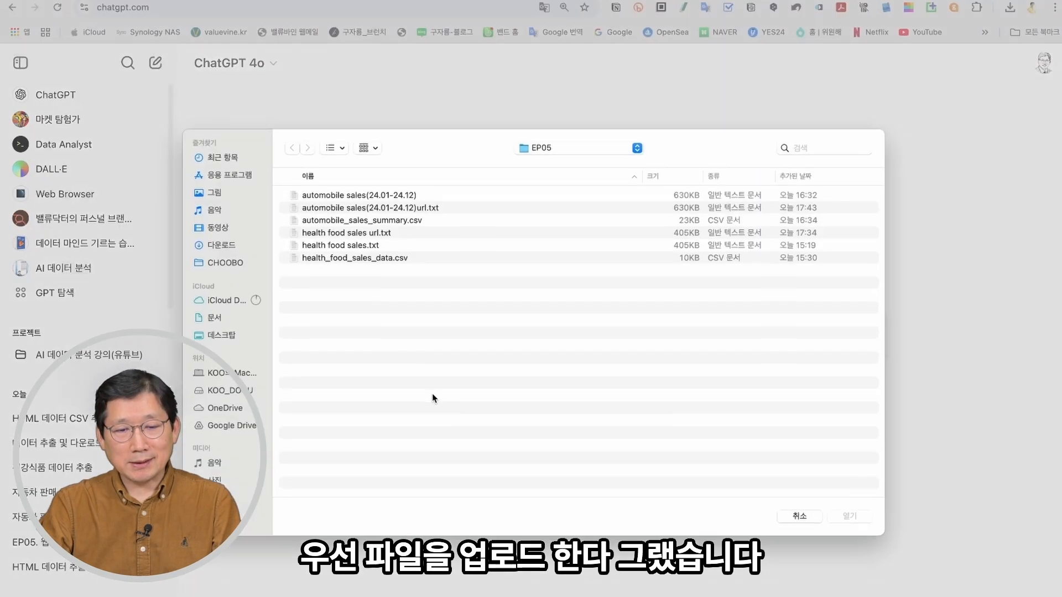
left_click(394, 215)
left_click(850, 525)
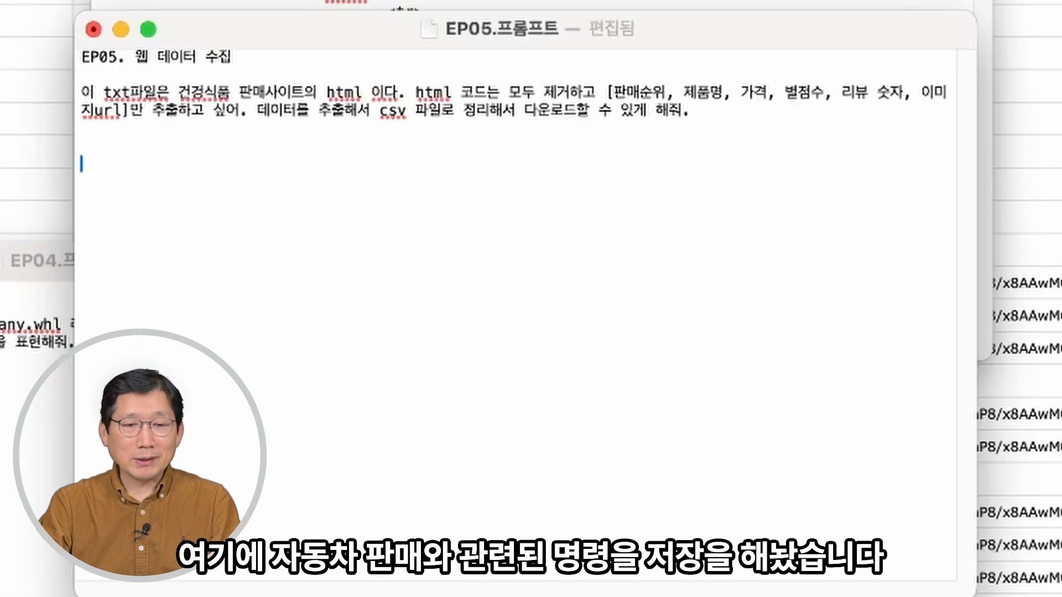
In TextEdit's EP05.프롬프트 document, paste the car sales extraction prompt for [순위, 모델, 판매량, 점유율, 이미지 url] and select it for copying
key("super+v")
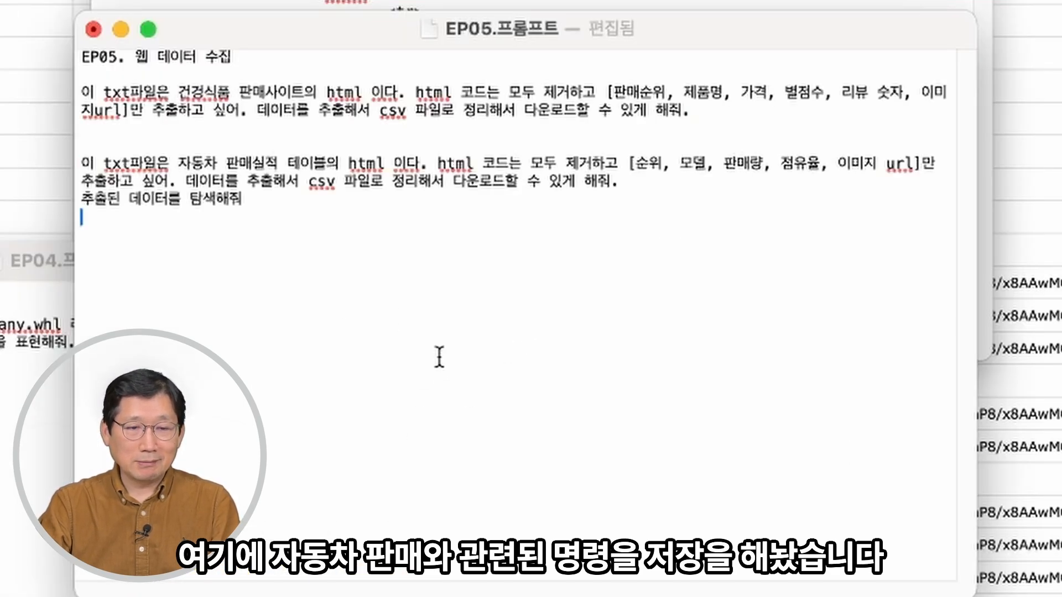
key("shift+Up")
key("shift+Up")
key("shift+Up")
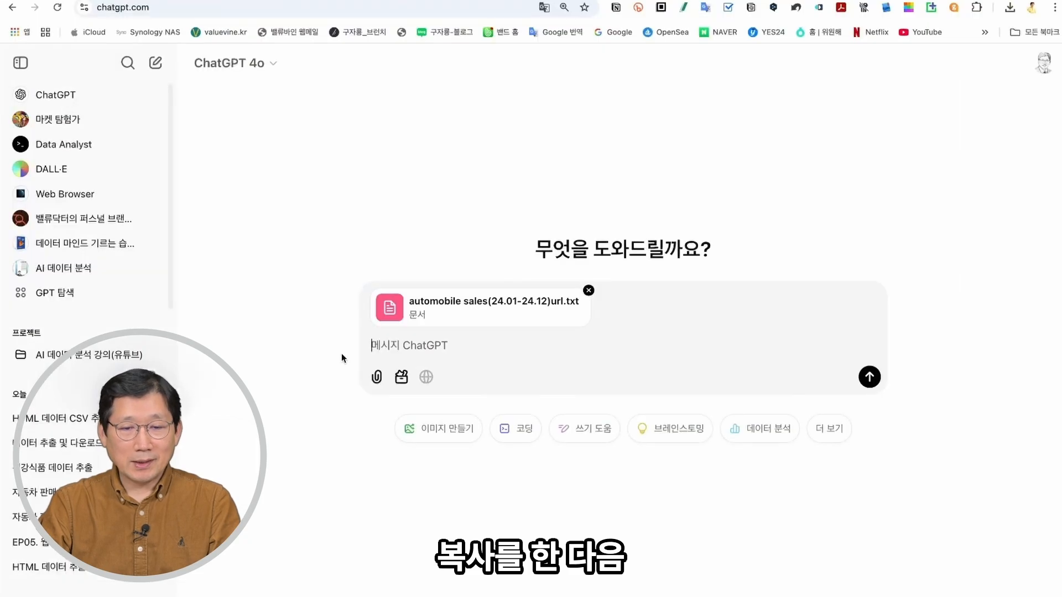
Paste the extraction prompt into the ChatGPT message, remove its last line "추출된 데이터를 탐색해줘", and send it with the attached file
right_click(390, 352)
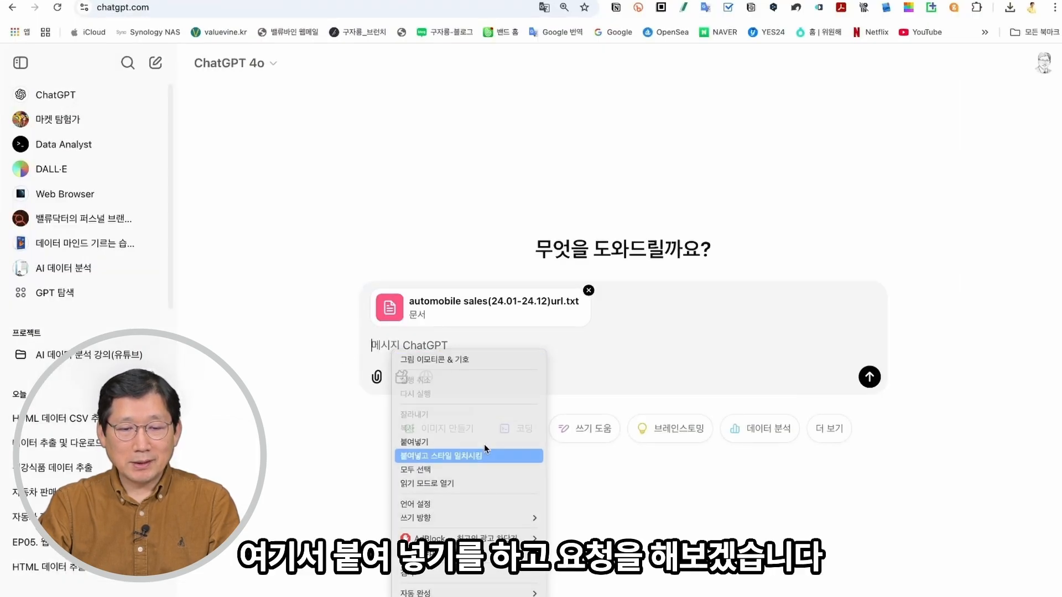
left_click(463, 455)
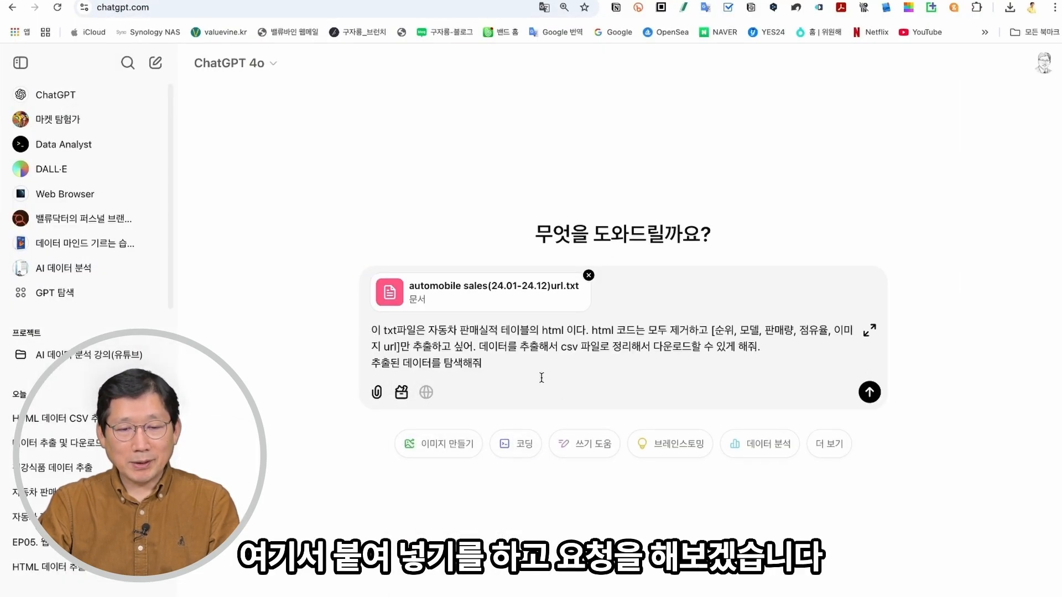
key("super+BackSpace")
key("BackSpace")
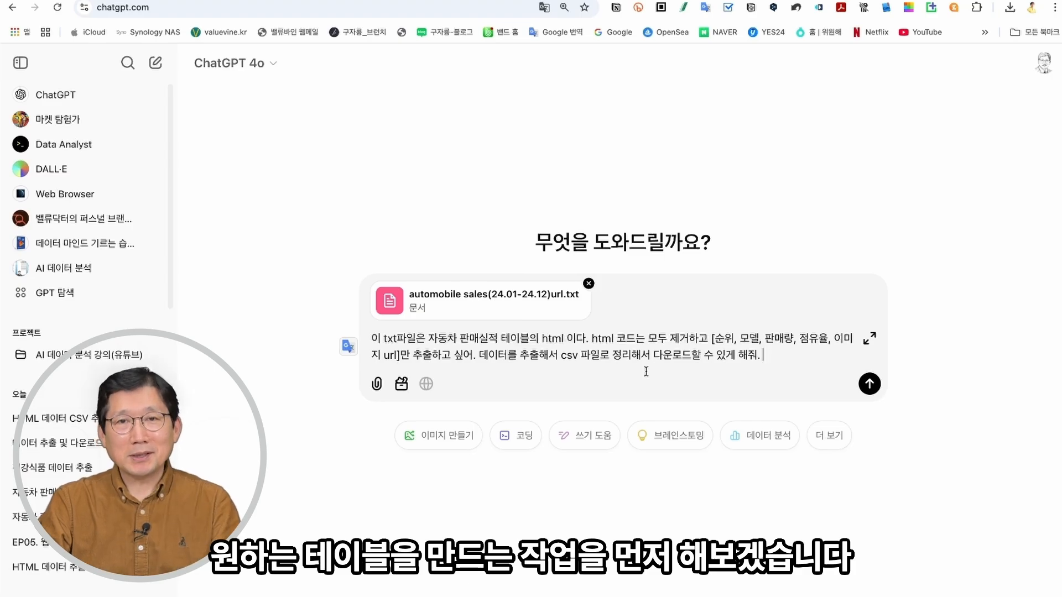
left_click(869, 384)
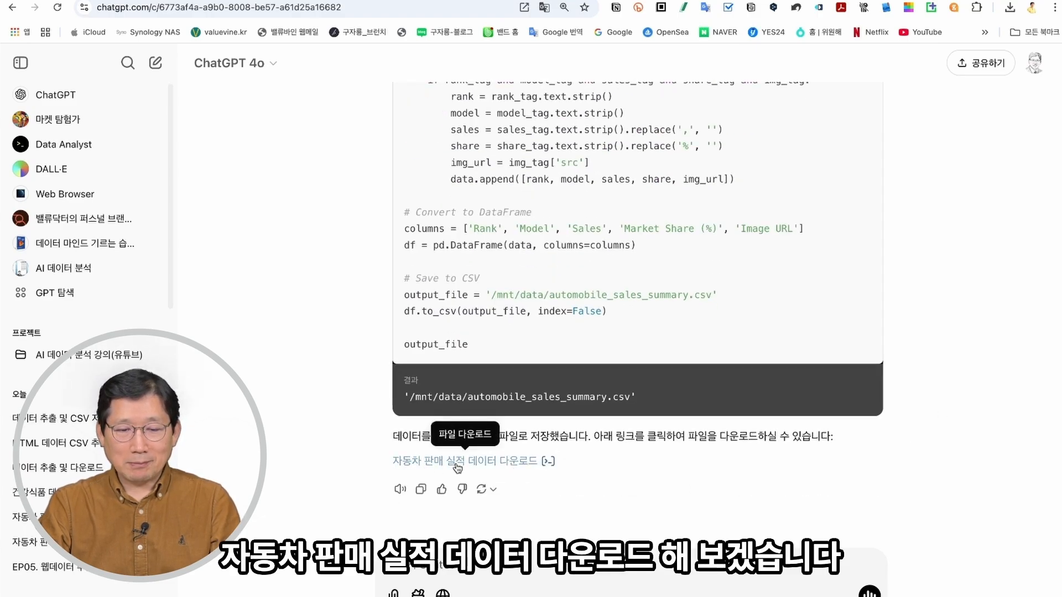
Download the extracted car sales CSV and open it in Numbers to review the rows down to the end
left_click(459, 468)
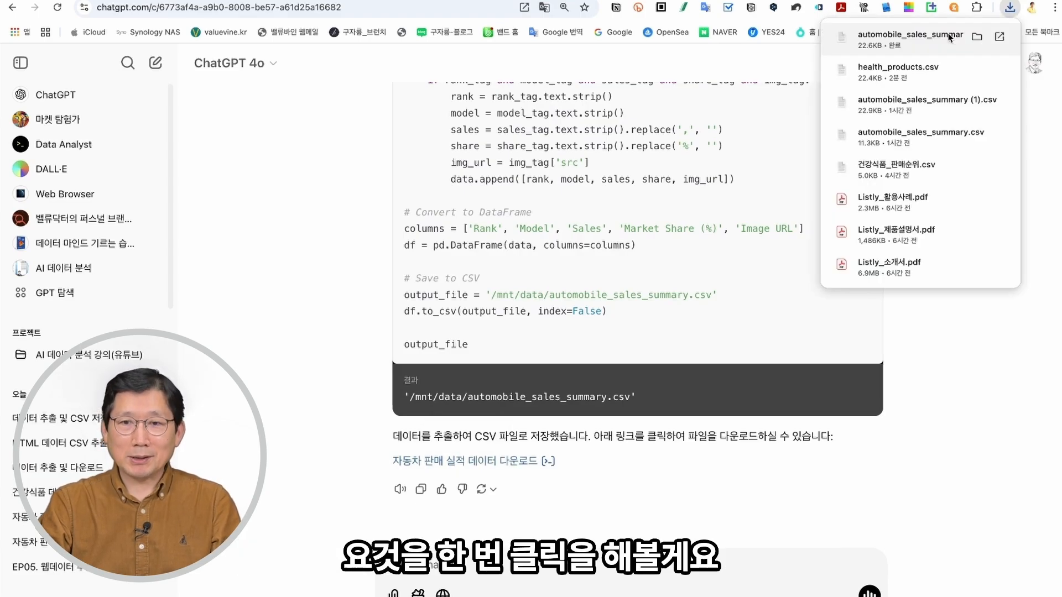
left_click(949, 37)
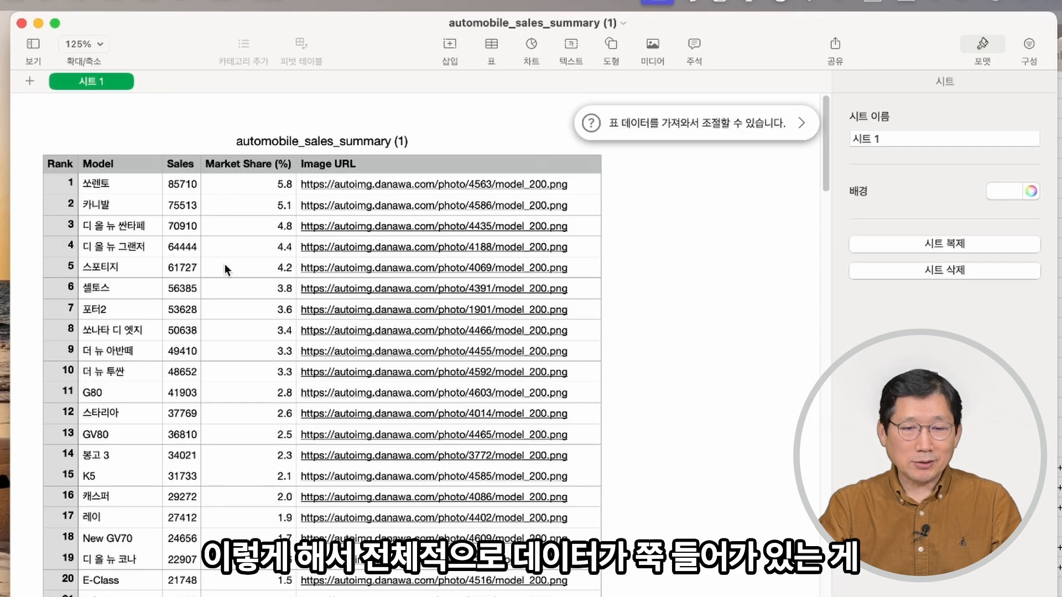
scroll(206, 385, "down", 10)
scroll(208, 387, "down", 20)
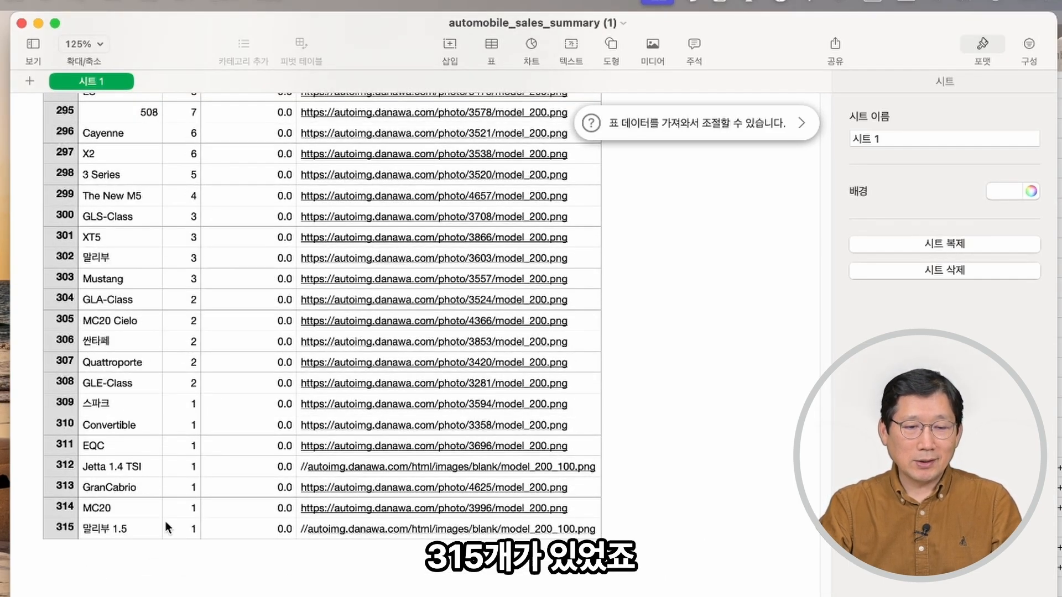
scroll(177, 514, "up", 20)
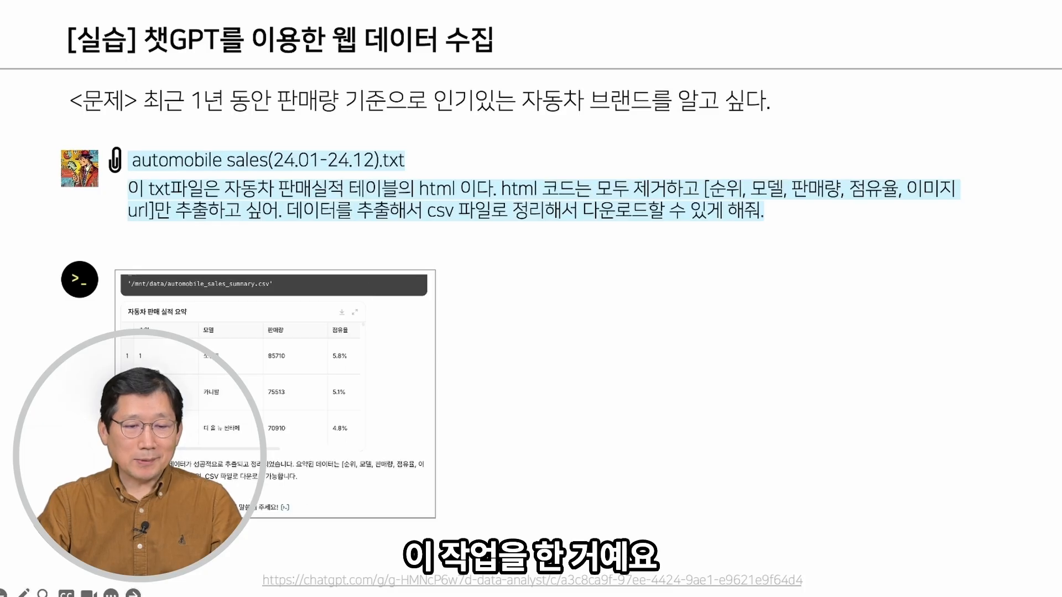
left_click(684, 408)
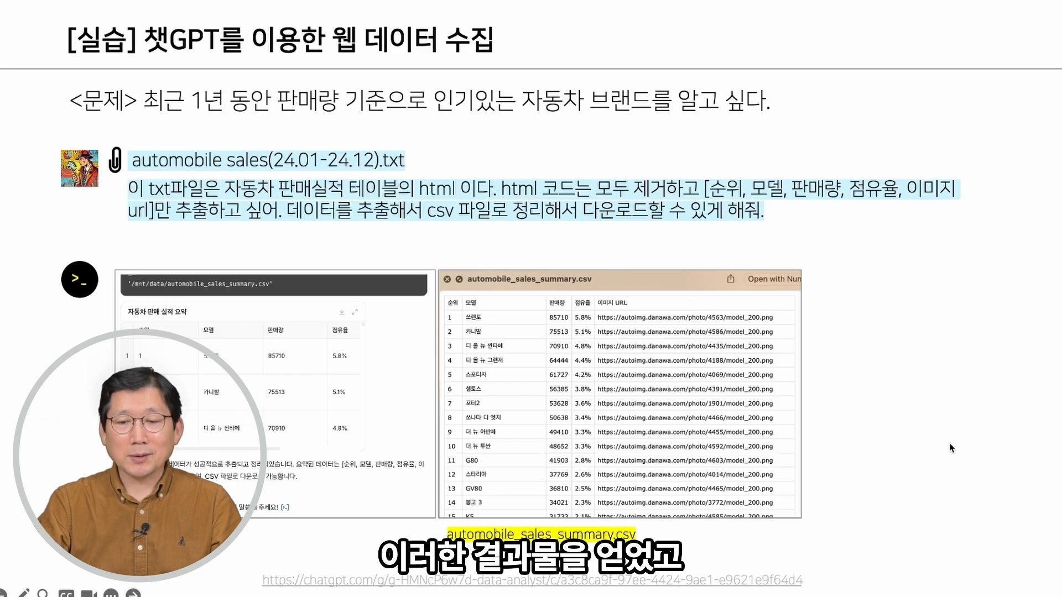
left_click(542, 320)
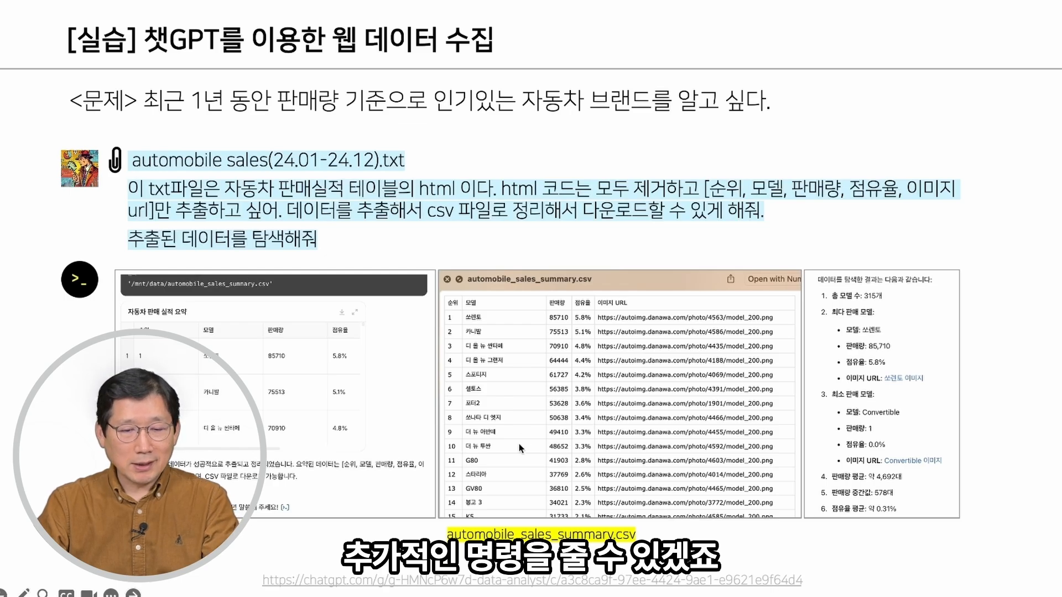
Switch back to the ChatGPT conversation and send the request "추출된 데이터를 탐색해줘"
key("super+Tab")
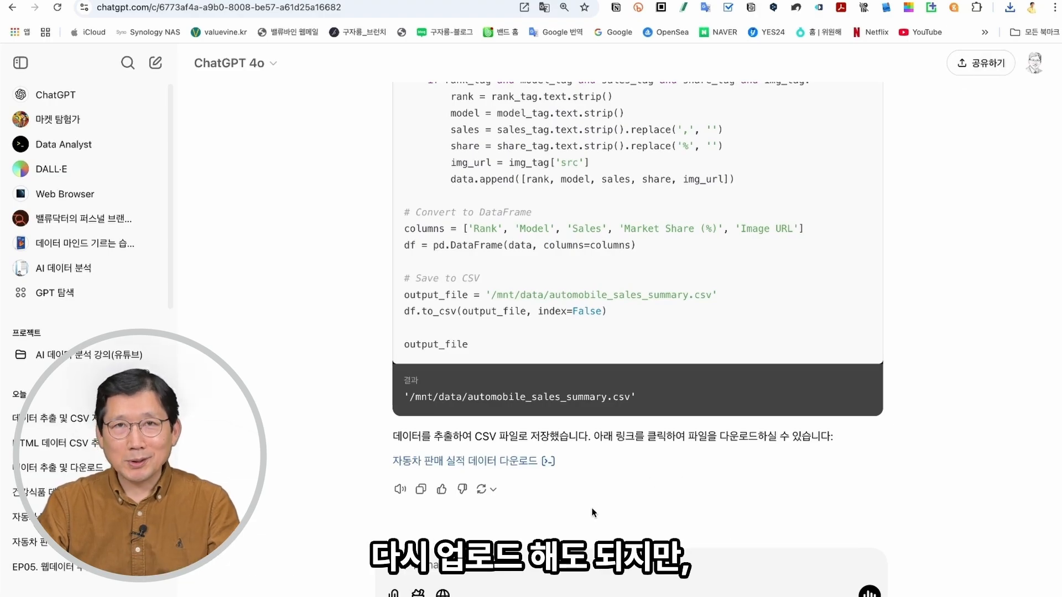
type("추출된 데이터를 탐색해줘")
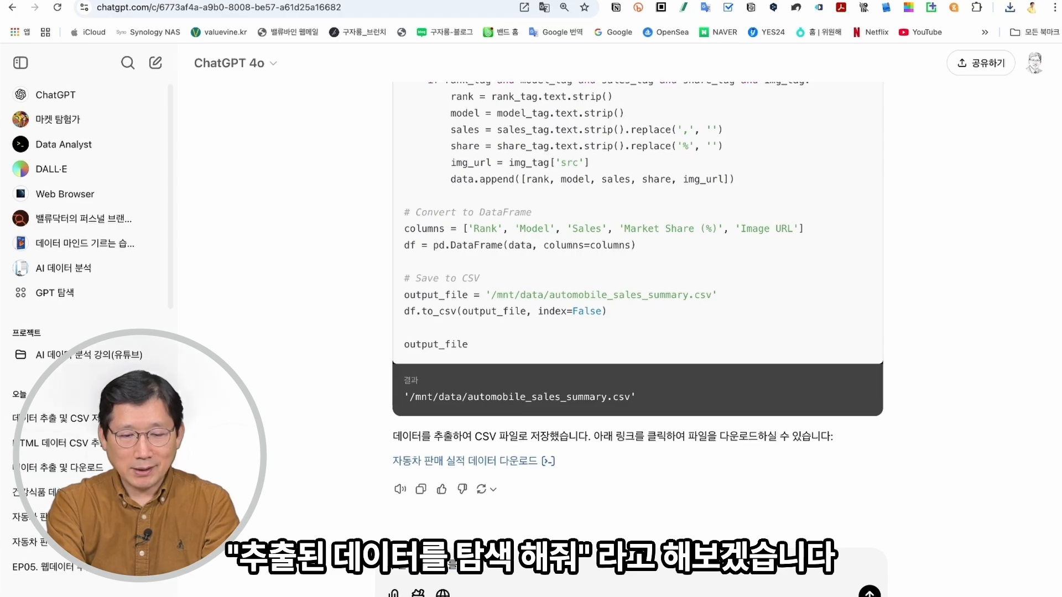
key("Return")
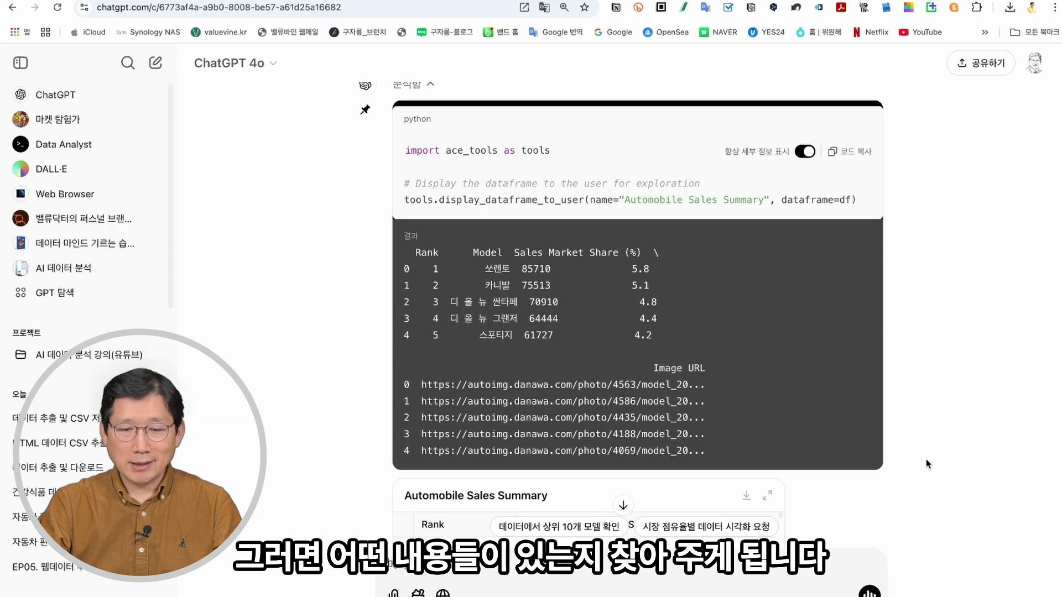
Review the Automobile Sales Summary, then request the suggested "데이터에서 상위 10개 모델 확인" and view its table through the last row
scroll(927, 462, "down", 4)
scroll(926, 457, "down", 1)
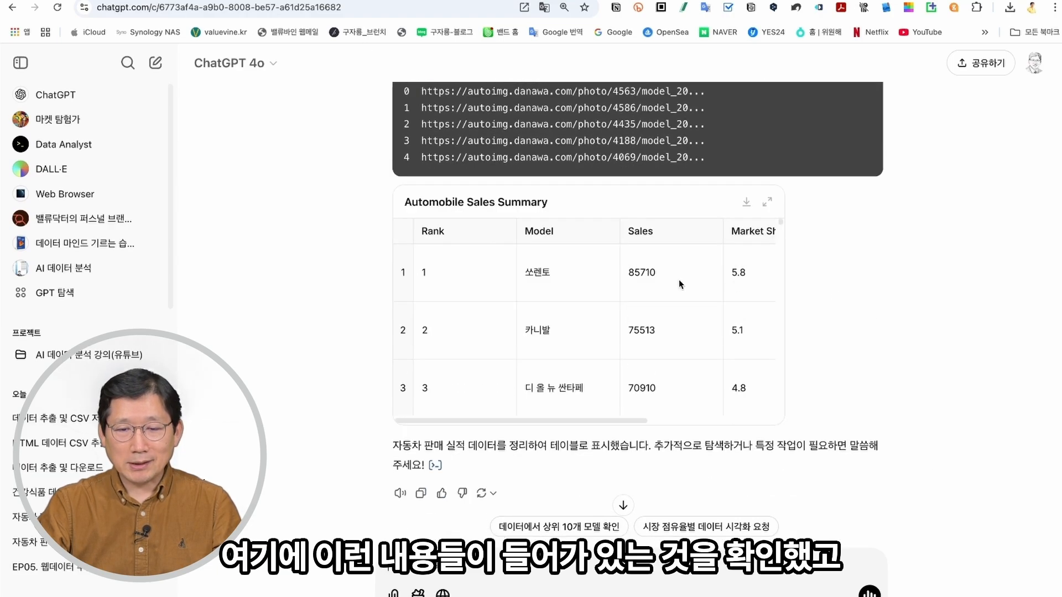
scroll(906, 457, "down", 1)
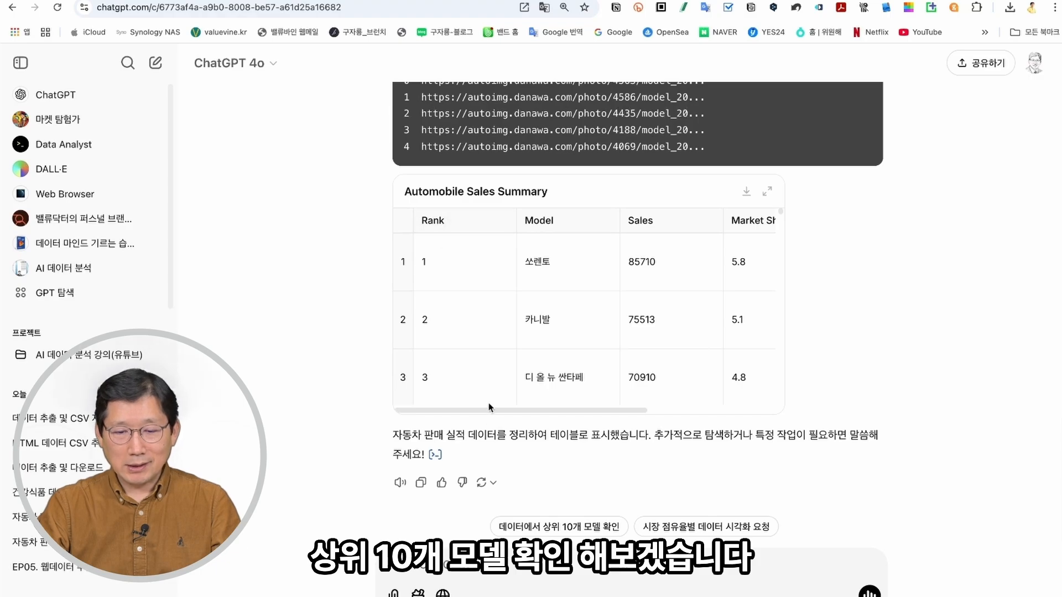
left_click(576, 533)
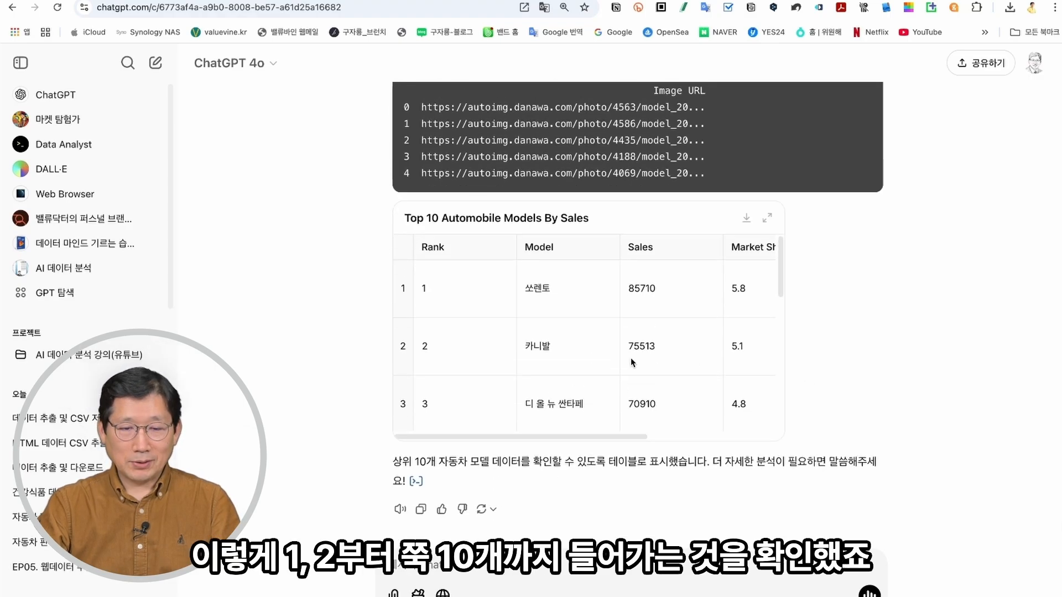
scroll(450, 334, "down", 10)
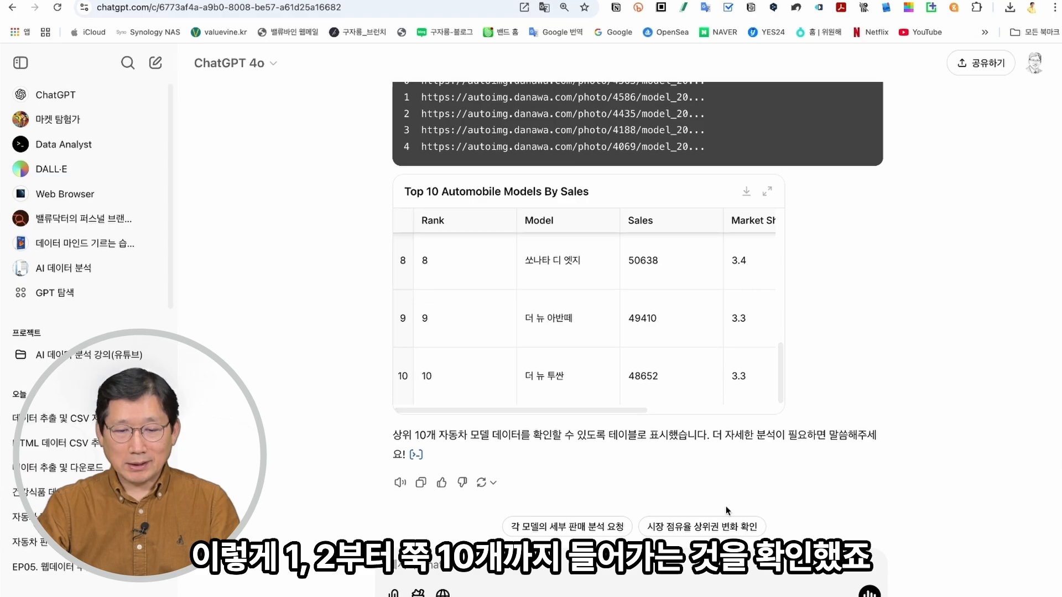
Request the suggested "각 모델의 세부 판매 분석 요청" and "모델별 시장 점유율 차트 만들어줘", and enlarge the resulting market share chart
left_click(587, 528)
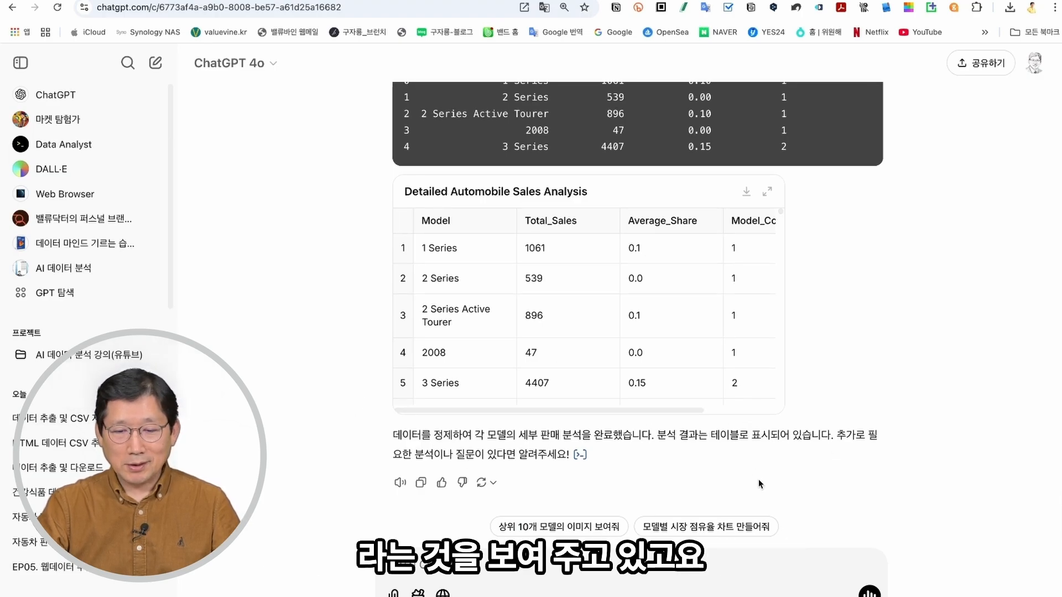
left_click(713, 531)
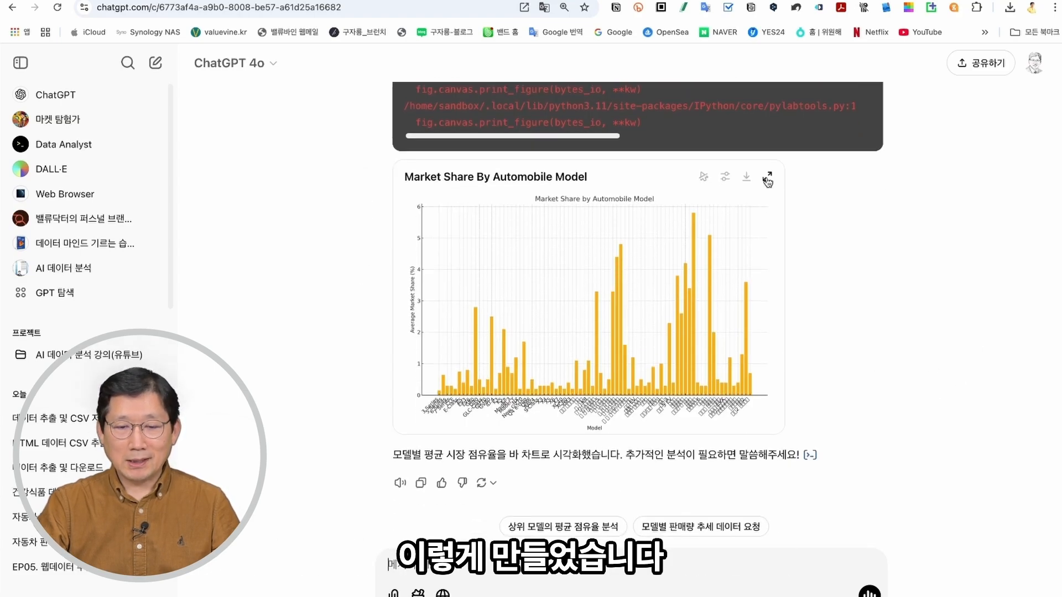
left_click(767, 179)
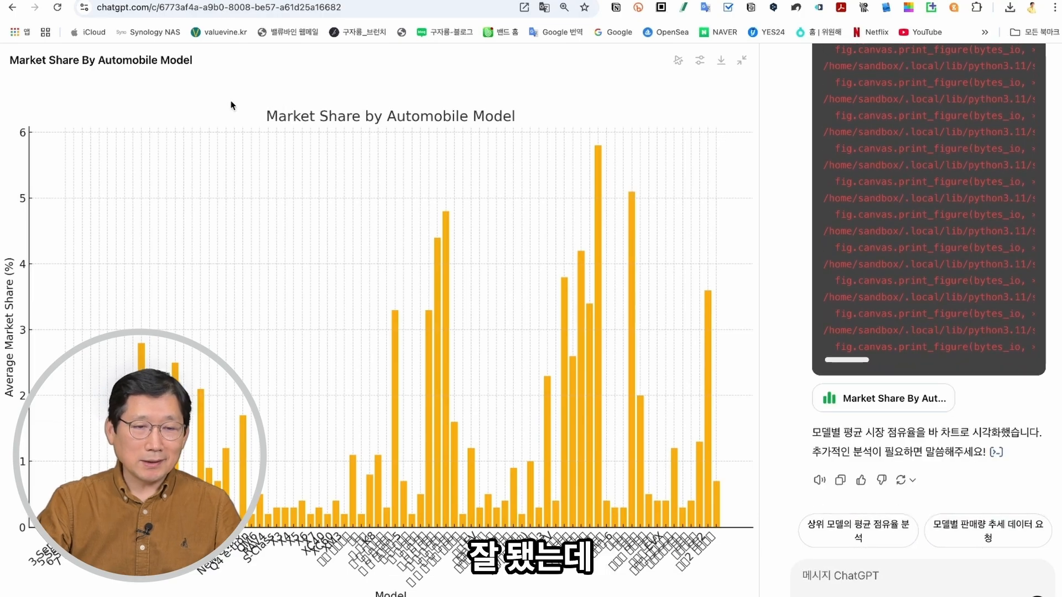